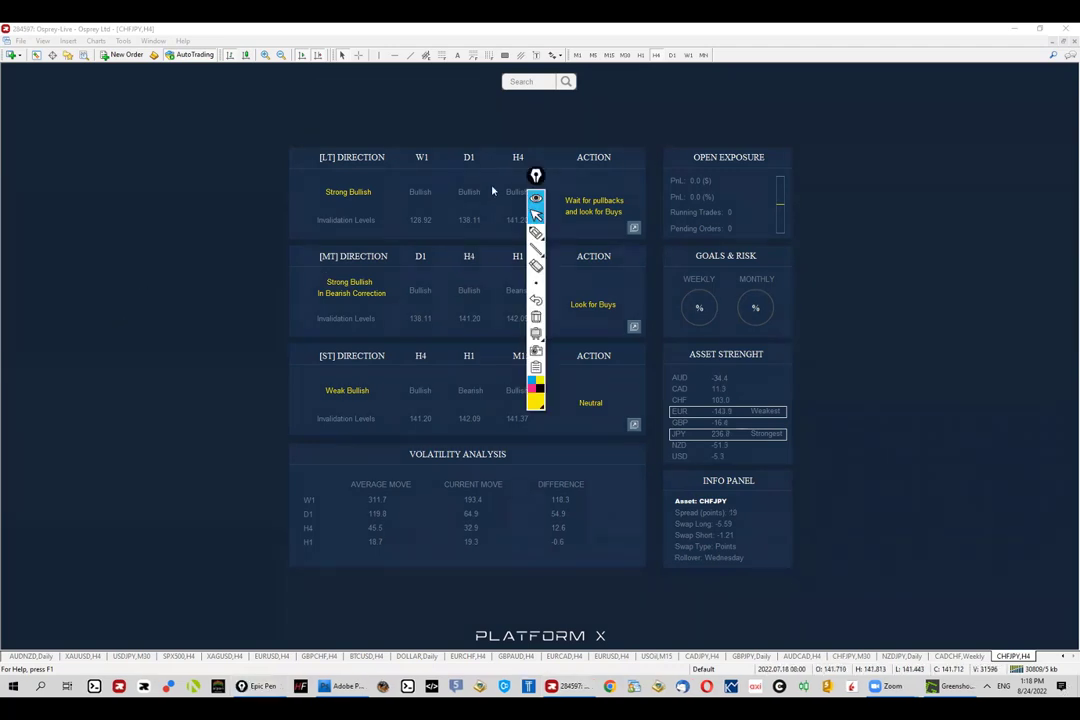
Move the annotation toolbar clear of the dashboard, then search for BTCUSD and show its chart on the D1 timeframe.
drag(521, 182, 44, 148)
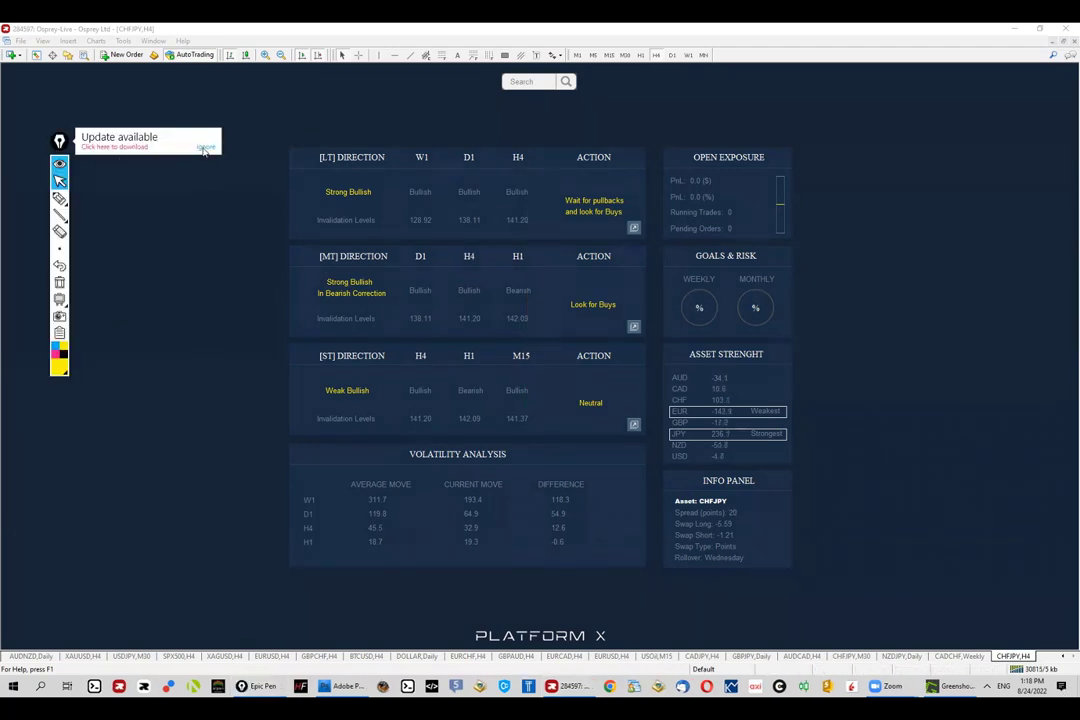
click(529, 82)
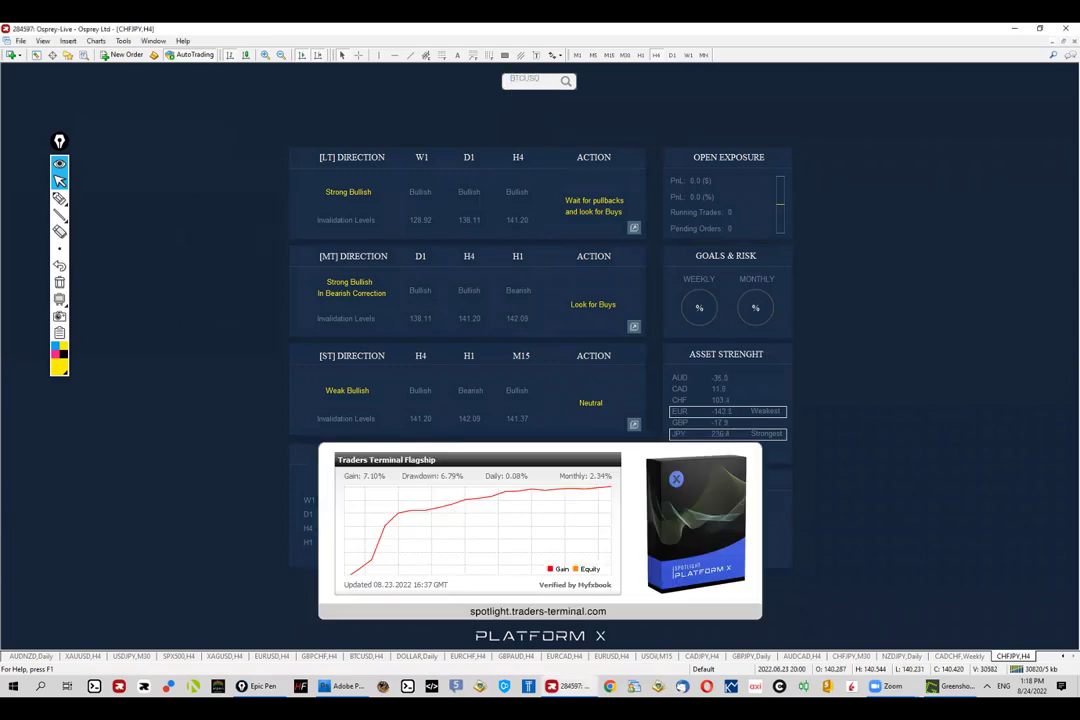
key(Return)
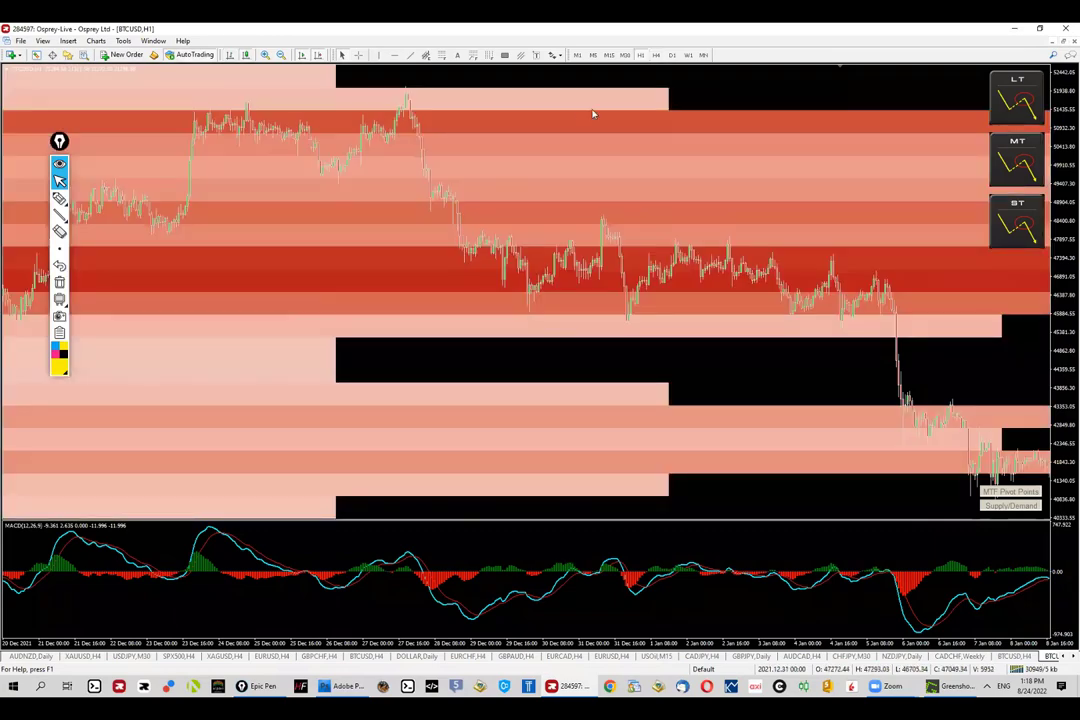
click(656, 55)
click(672, 55)
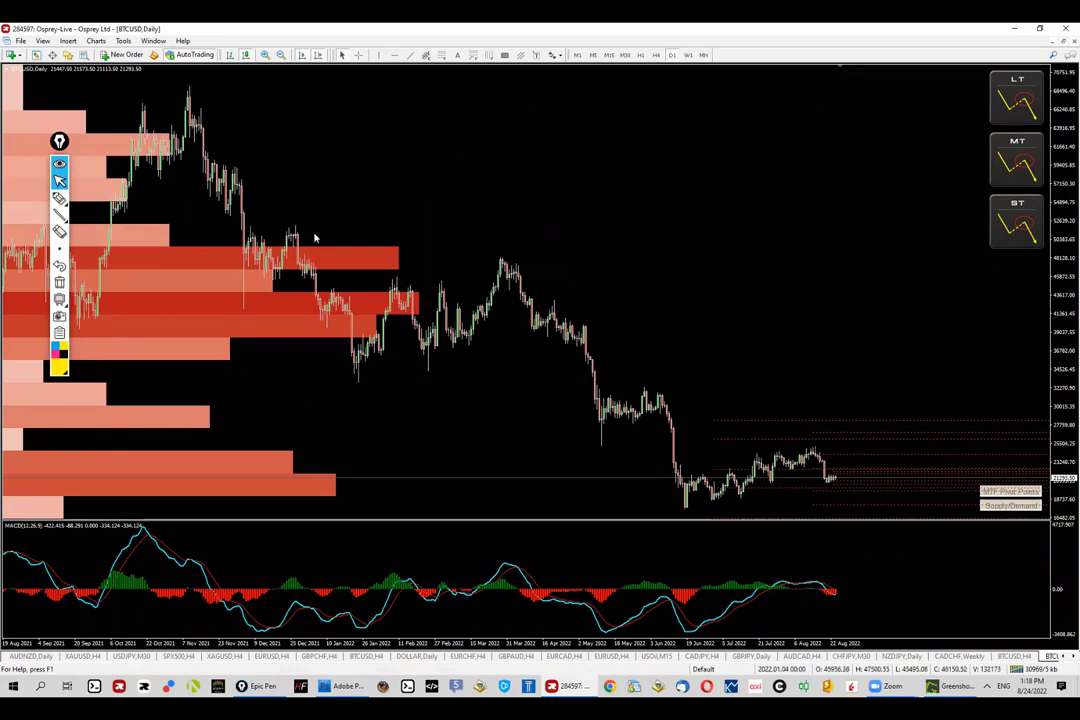
Draw a rising channel of paired trendlines along the lows from the June bottom and the highs through mid-August.
click(408, 57)
drag(685, 508, 745, 494)
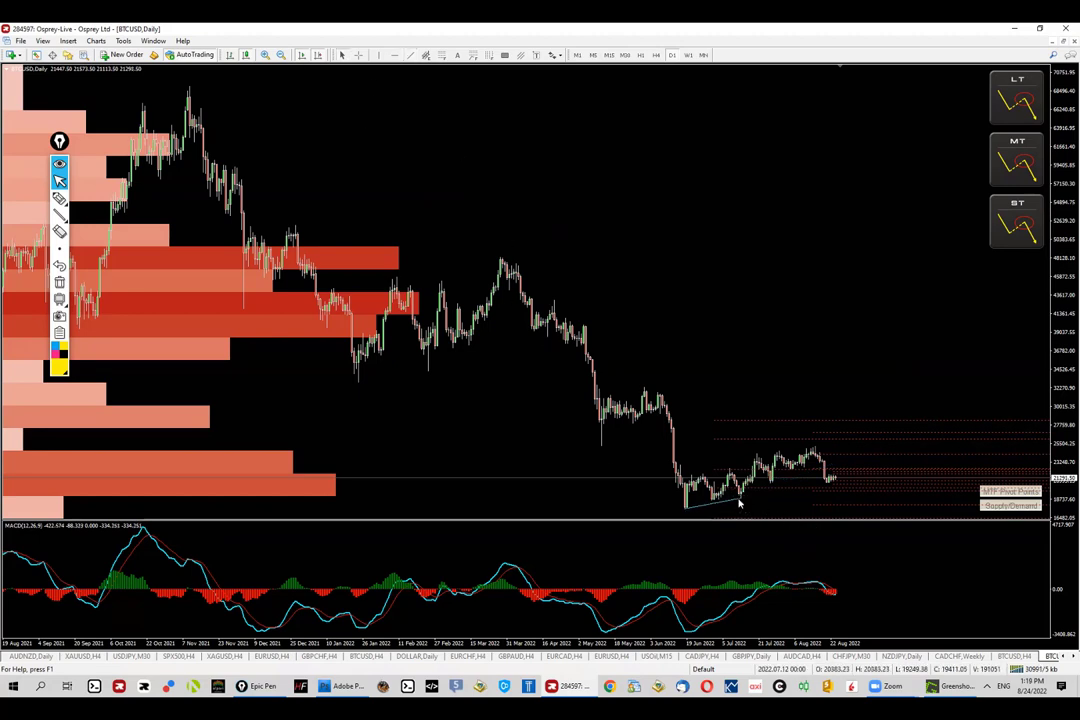
drag(783, 494, 882, 470)
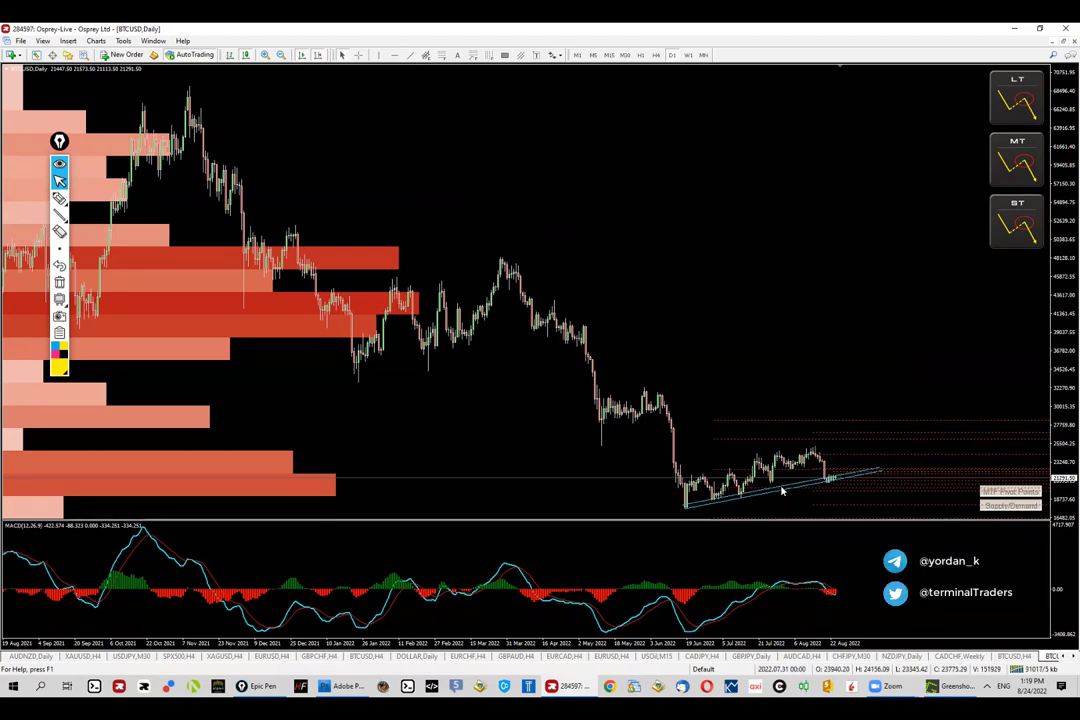
drag(760, 494, 780, 457)
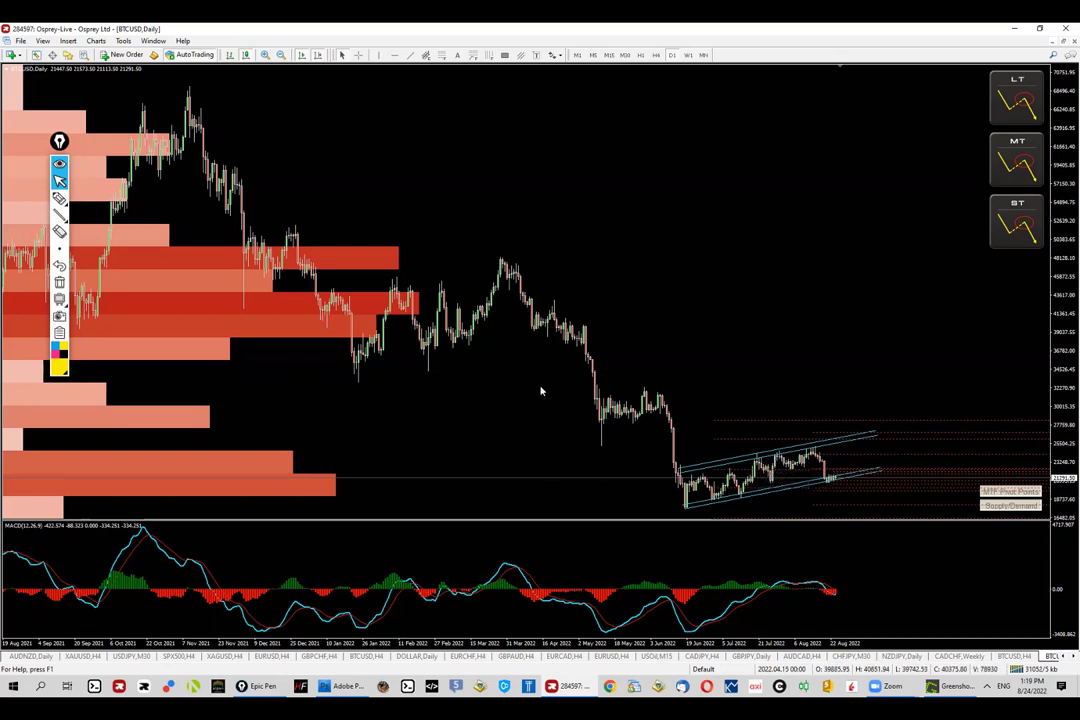
Sketch the falling waves from the late-March peak, mark the May consolidation and June low levels in pen, and clear the ink.
click(60, 198)
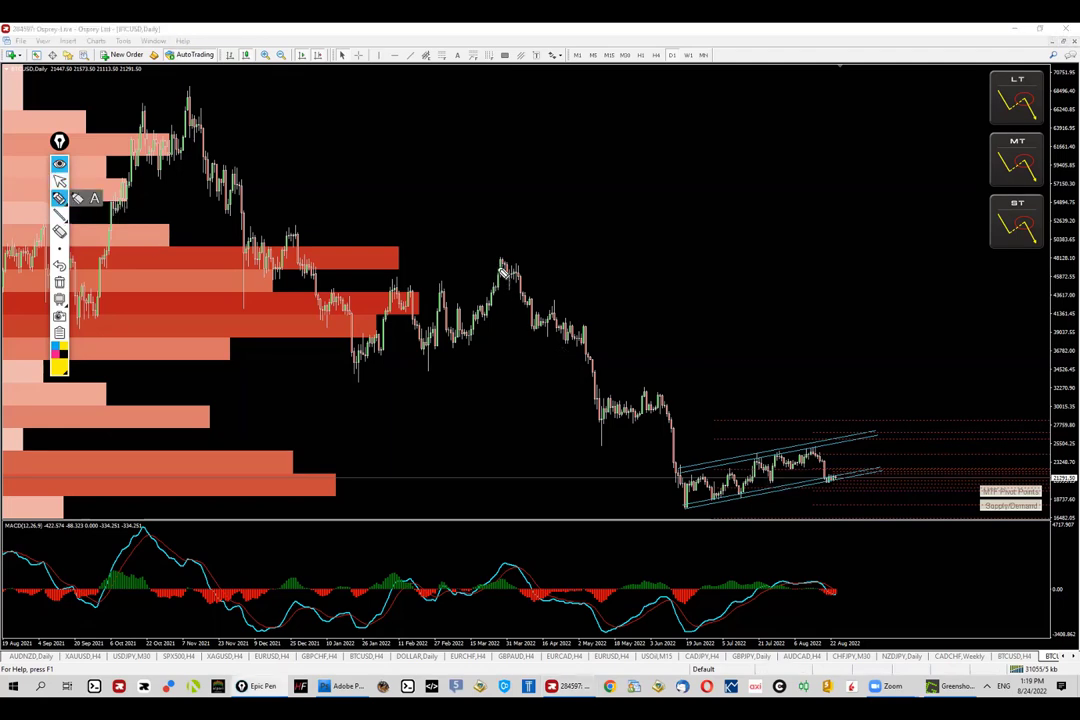
mouse_move(506, 268)
mouse_down()
mouse_move(530, 320)
mouse_move(560, 322)
mouse_move(595, 432)
mouse_move(632, 393)
mouse_move(648, 506)
mouse_up()
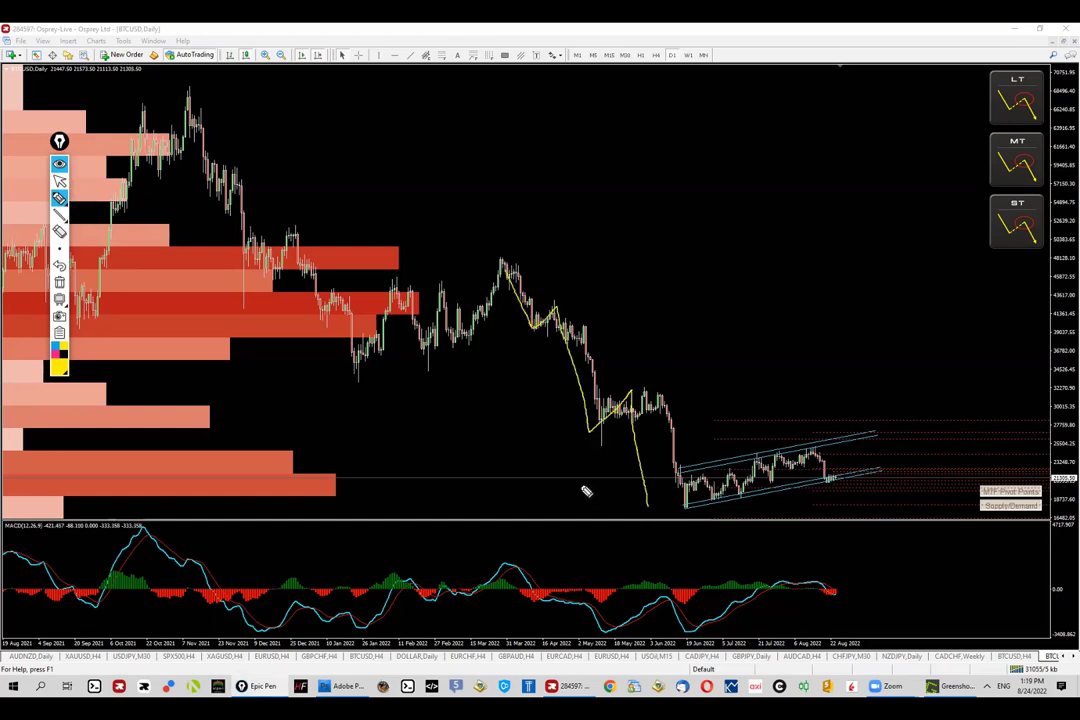
mouse_move(594, 417)
mouse_down()
mouse_move(650, 417)
mouse_move(638, 399)
mouse_up()
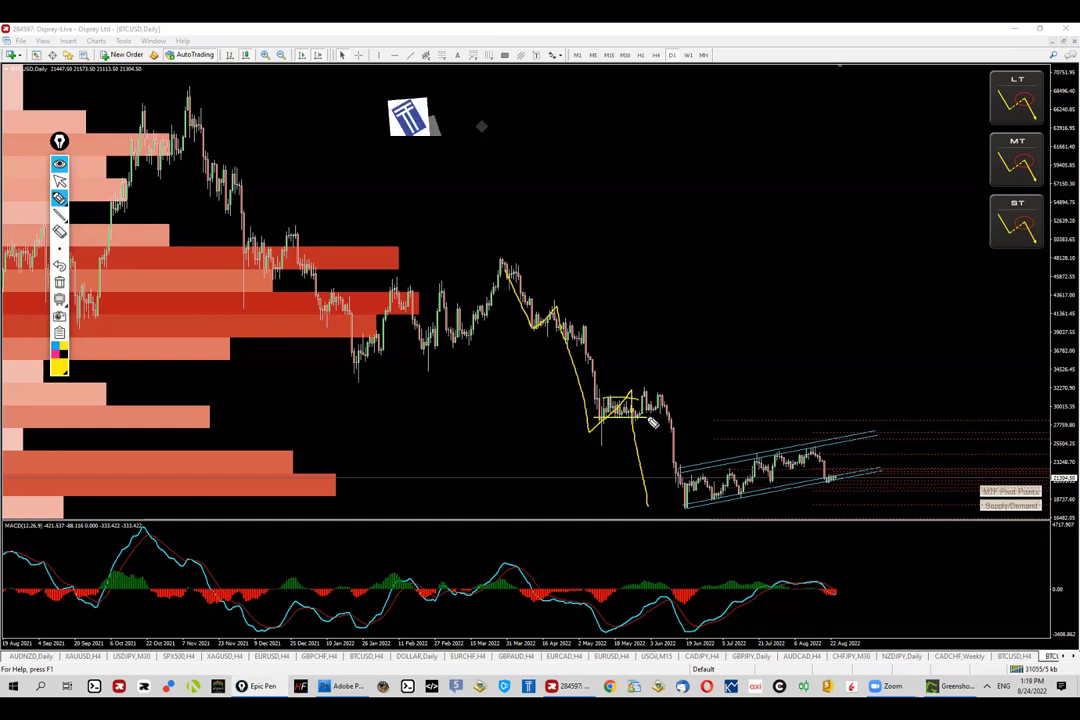
drag(640, 491, 664, 490)
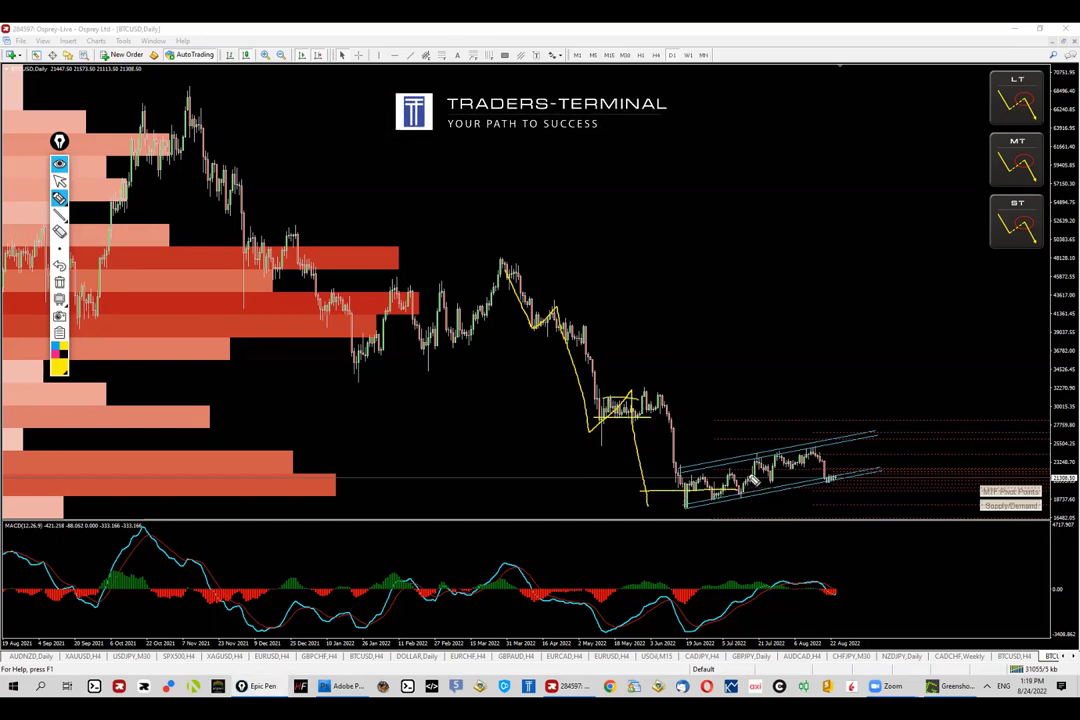
click(59, 283)
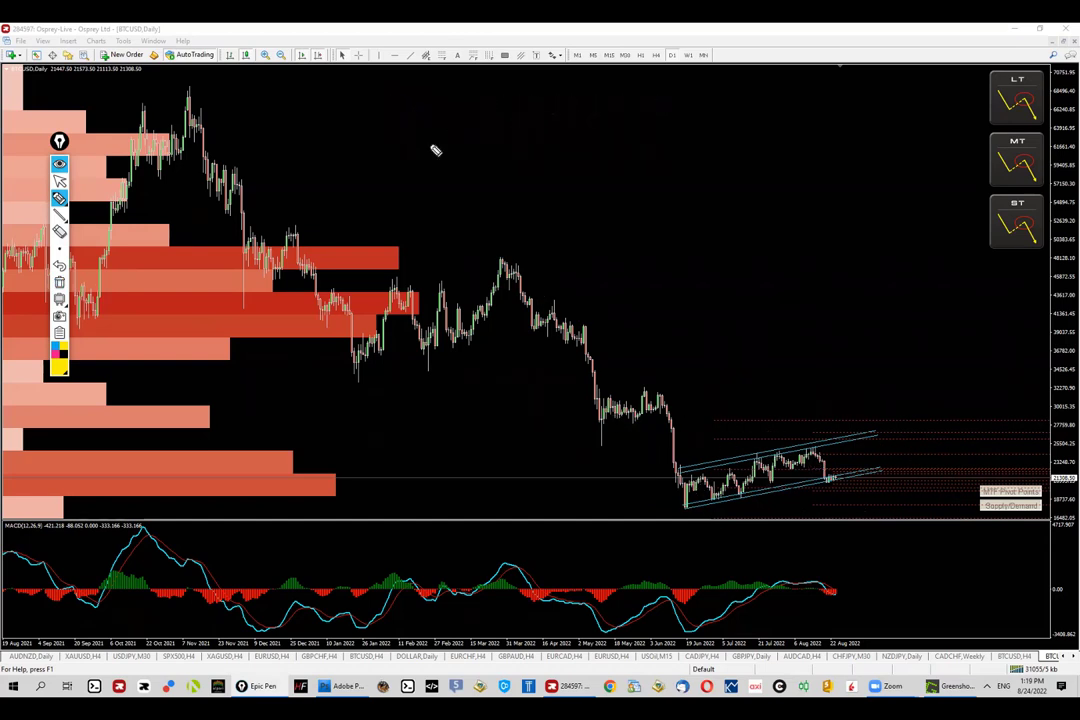
Place a horizontal line at the May low, at about 25176.
key(ctrl+shift+2)
click(395, 56)
drag(652, 400, 667, 446)
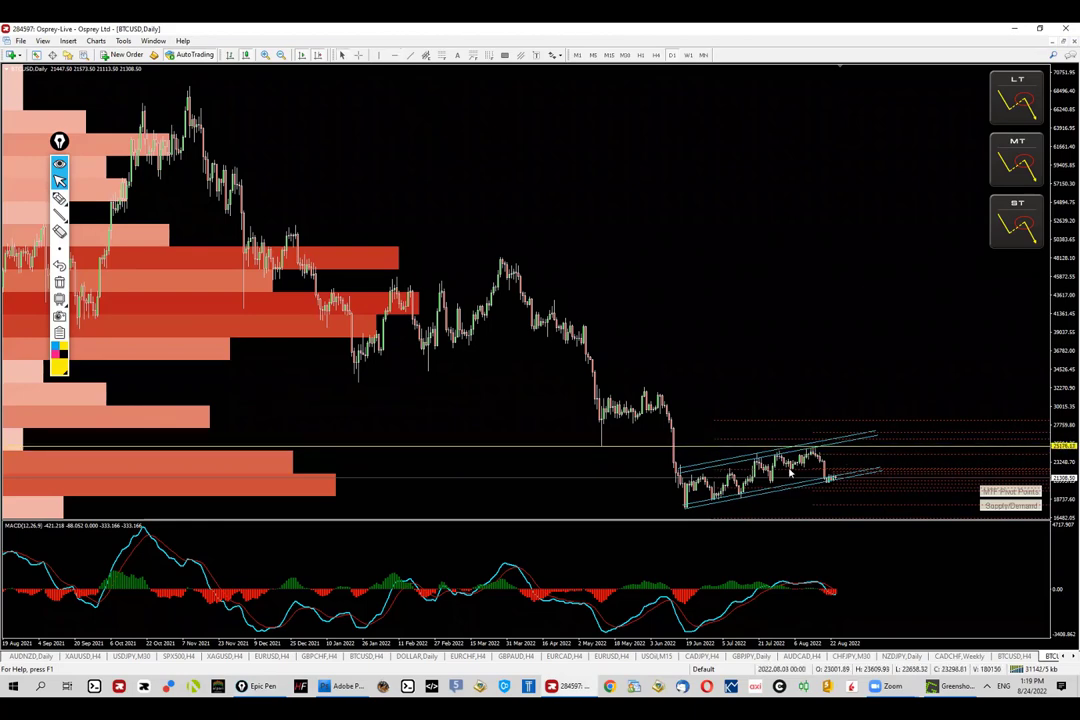
Add two horizontal lines at about 23487 and 20515, bounding the widest low-price volume profile bar.
drag(1065, 418, 1040, 439)
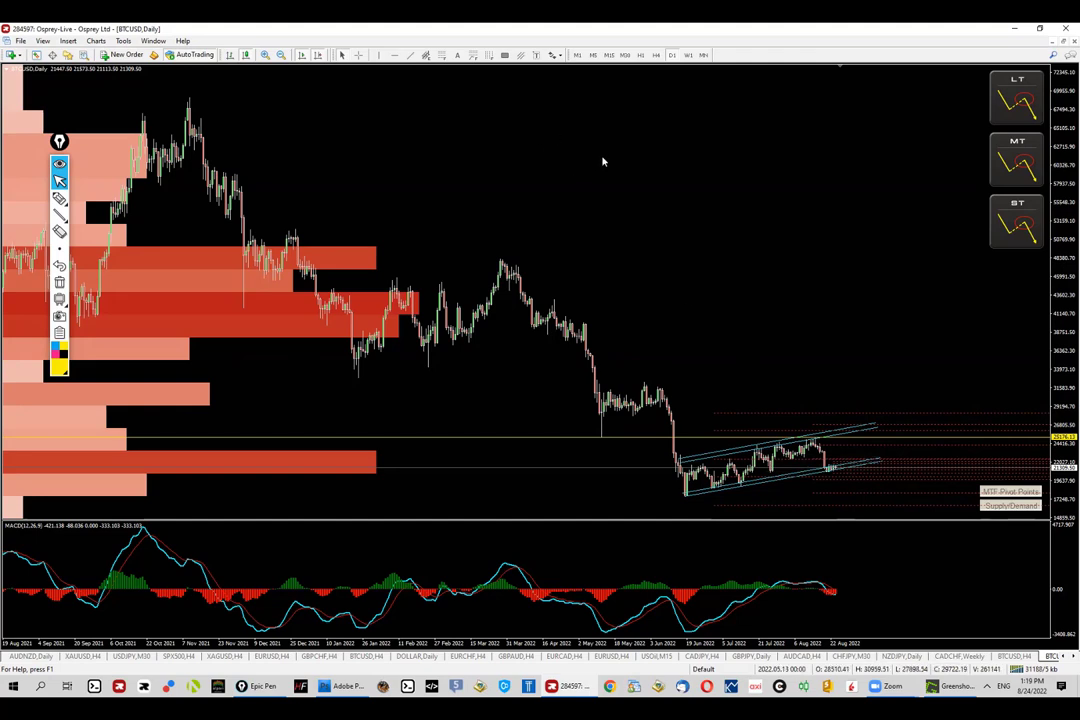
click(395, 55)
click(387, 452)
drag(390, 455, 394, 479)
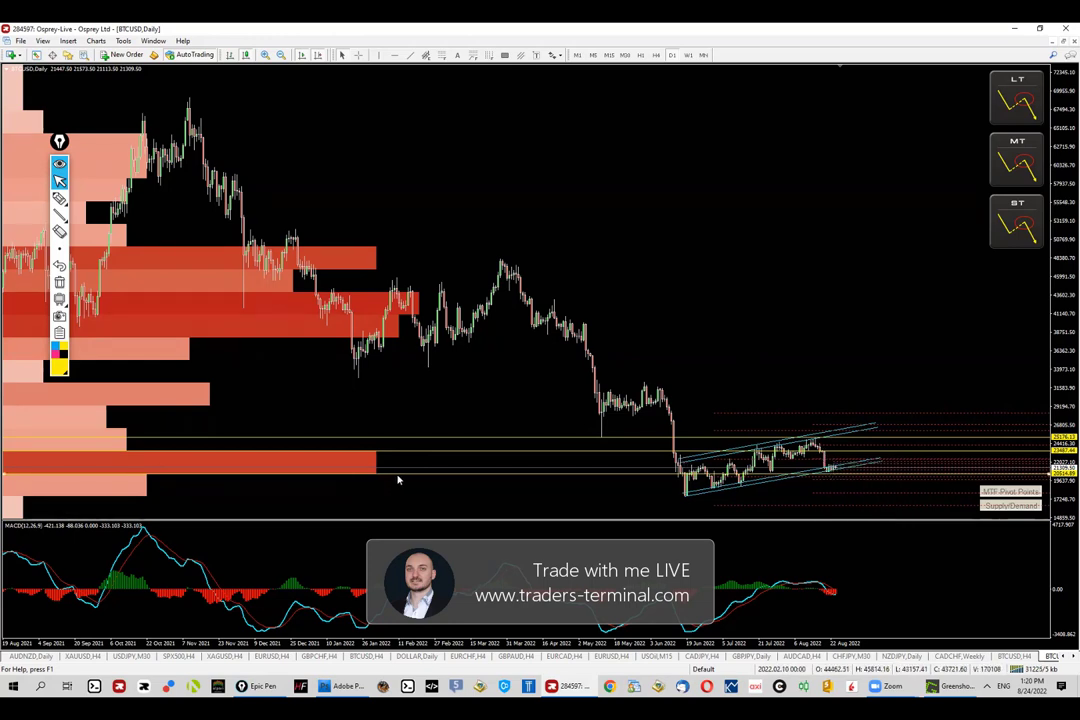
Switch the chart to the H4 timeframe, circle the latest MACD dip with the pen, and clear the mark.
click(655, 55)
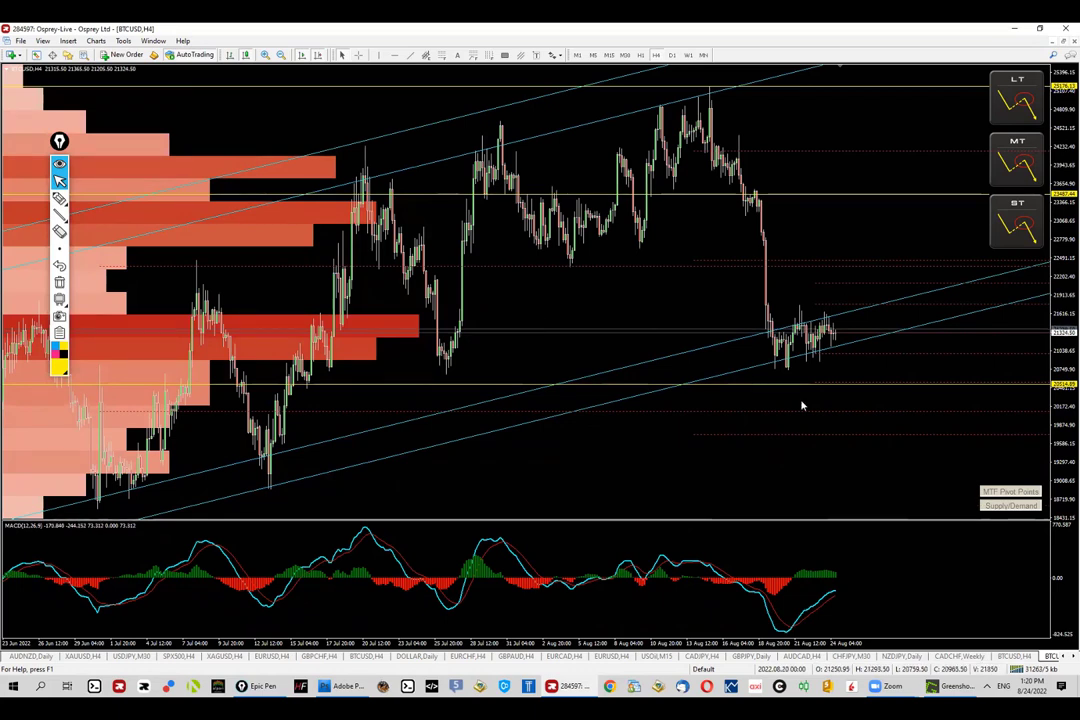
click(59, 197)
mouse_move(746, 547)
mouse_down()
mouse_move(760, 628)
mouse_move(873, 579)
mouse_move(790, 546)
mouse_up()
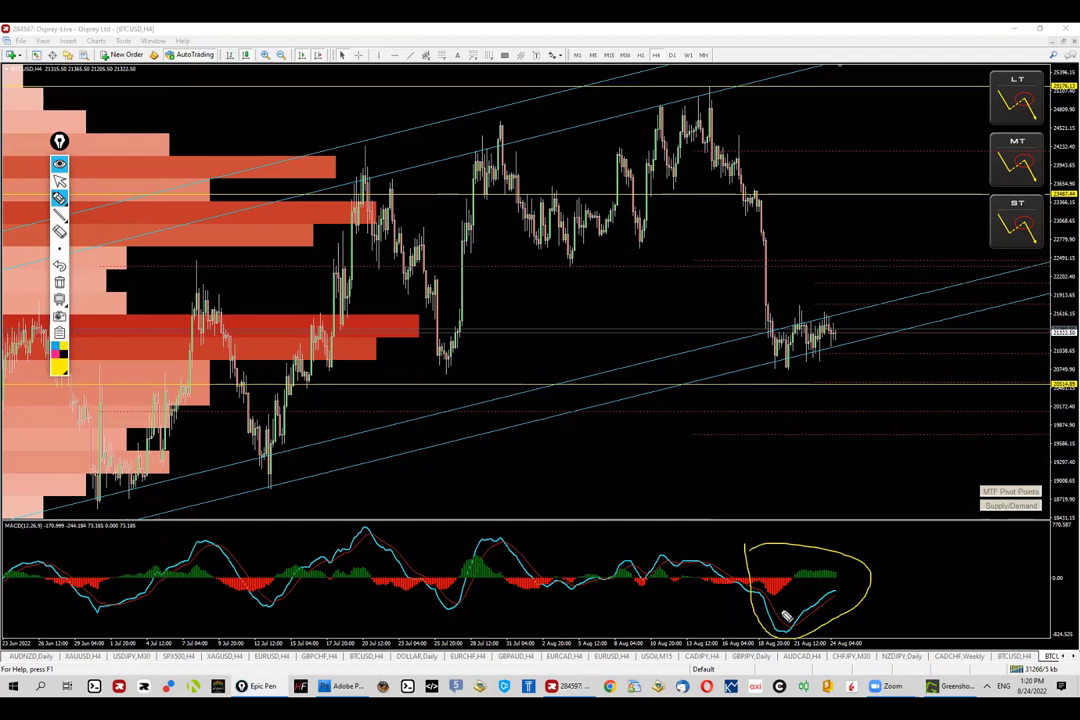
click(59, 282)
click(59, 198)
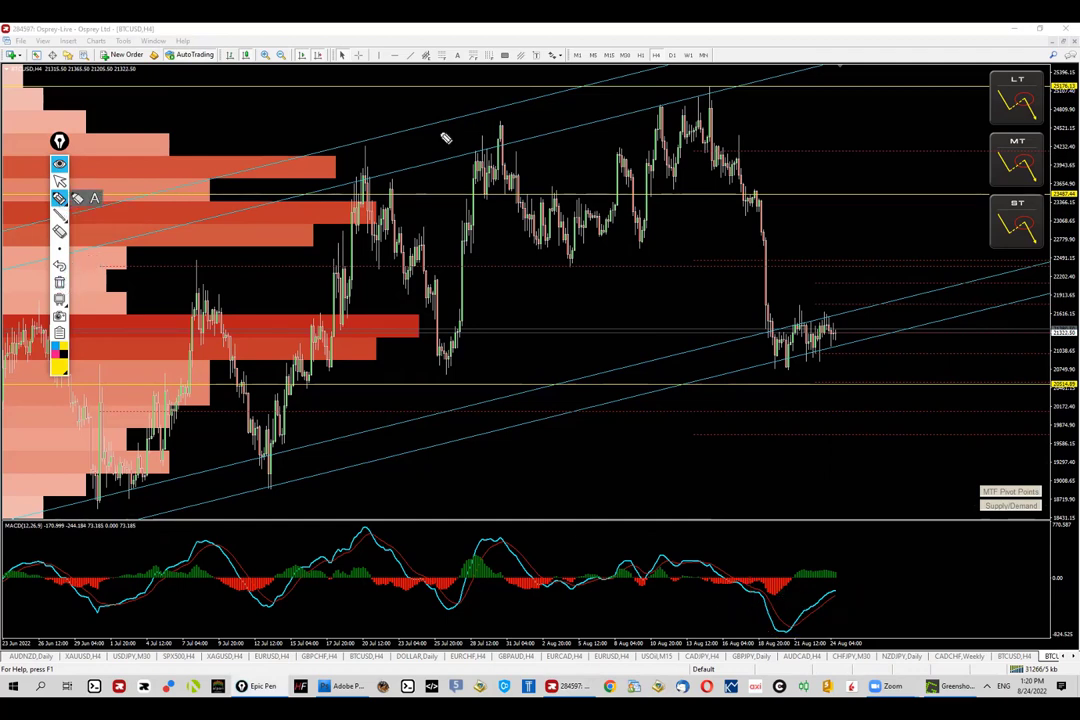
key(ctrl+shift+2)
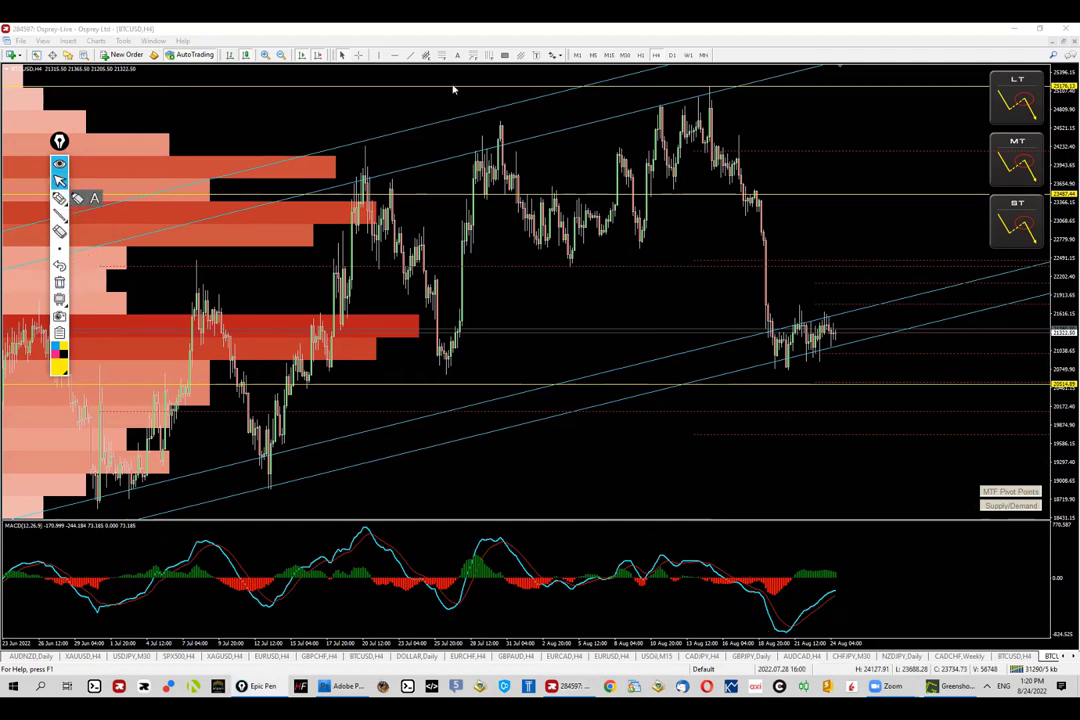
Draw a horizontal trendline under the late-August lows and a rising channel around the recent consolidation.
click(410, 55)
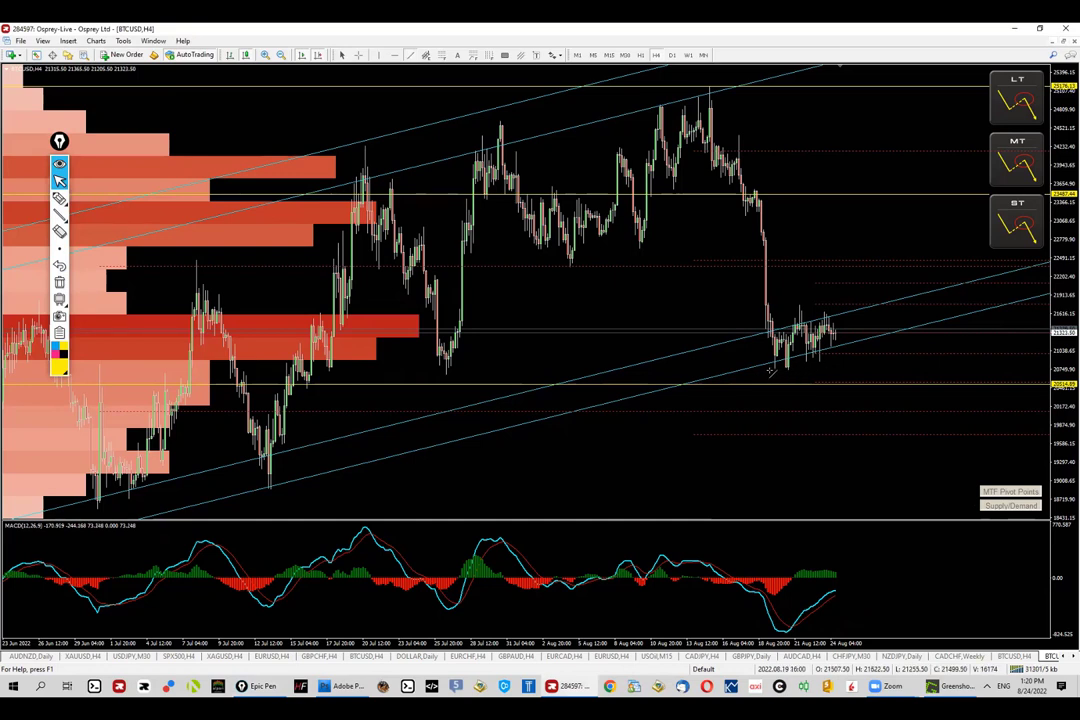
drag(860, 372, 878, 371)
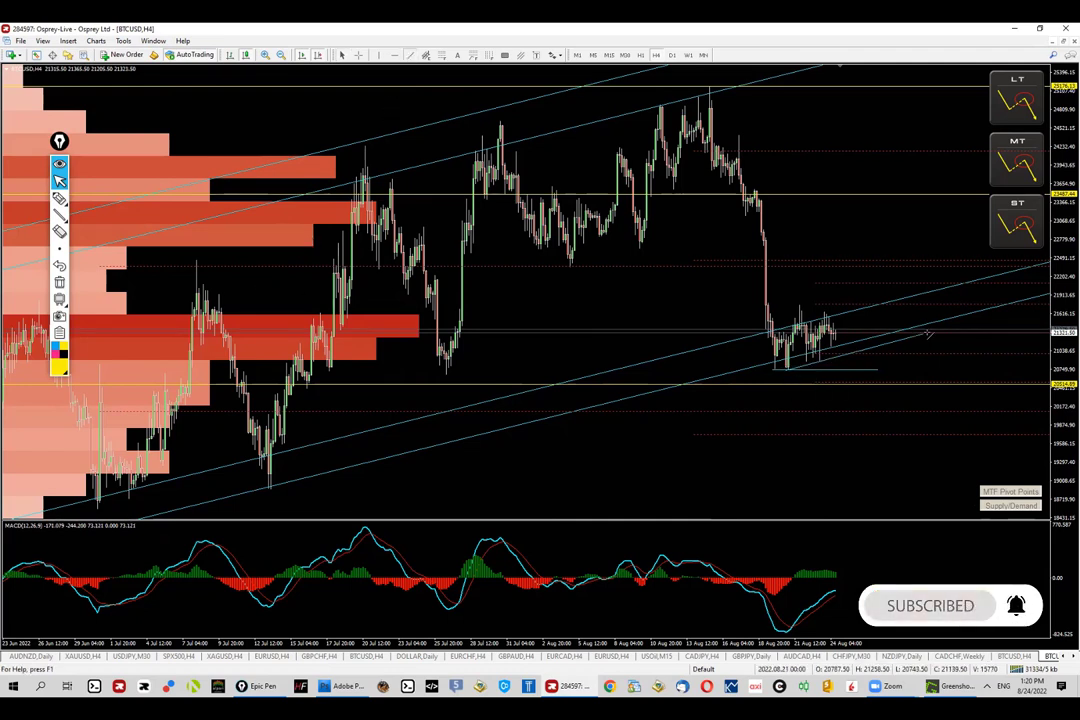
drag(928, 334, 925, 279)
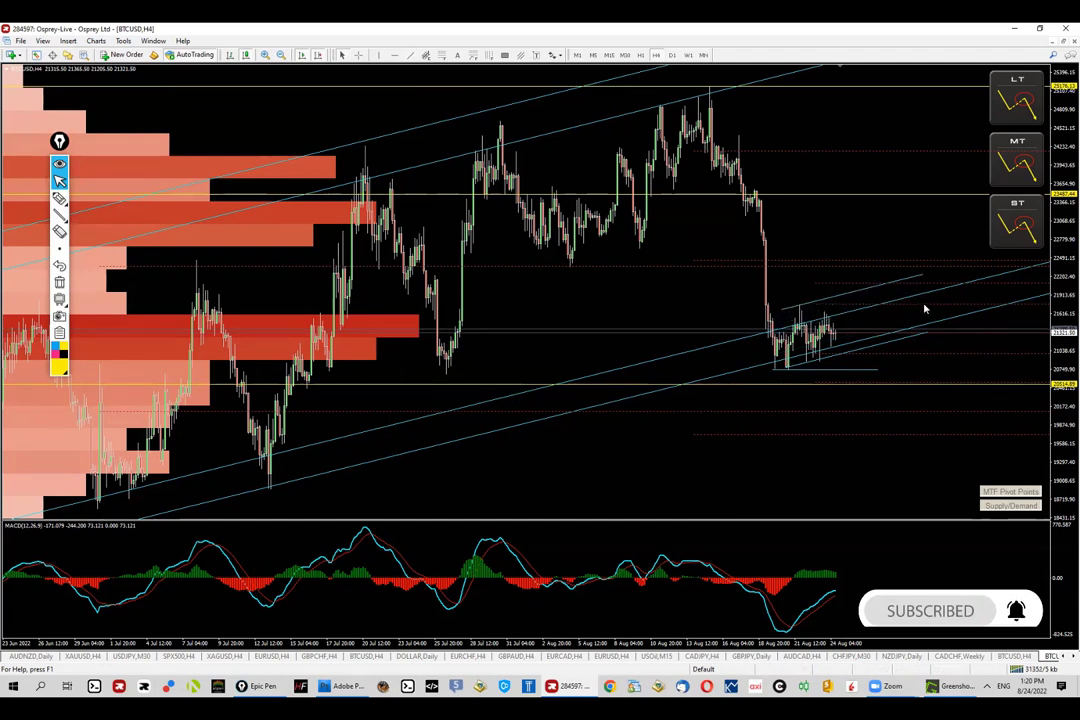
Sketch possible price paths in pen: a rise to the upper channel line followed by a drop, and a direct sideways decline.
click(59, 197)
mouse_move(829, 353)
mouse_down()
mouse_move(886, 296)
mouse_move(945, 395)
mouse_up()
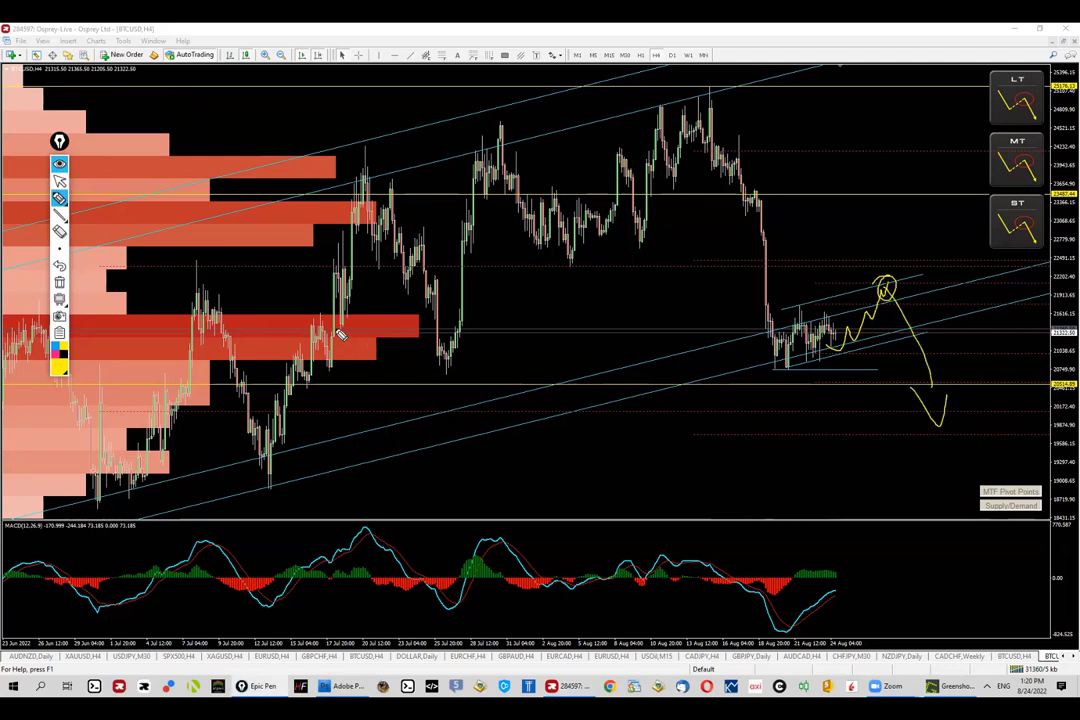
mouse_move(833, 358)
mouse_down()
mouse_move(870, 340)
mouse_move(940, 350)
mouse_up()
Delete the horizontal support trendline and the small channel's upper line, and clear the pen sketches.
key(ctrl+shift+2)
double_click(874, 370)
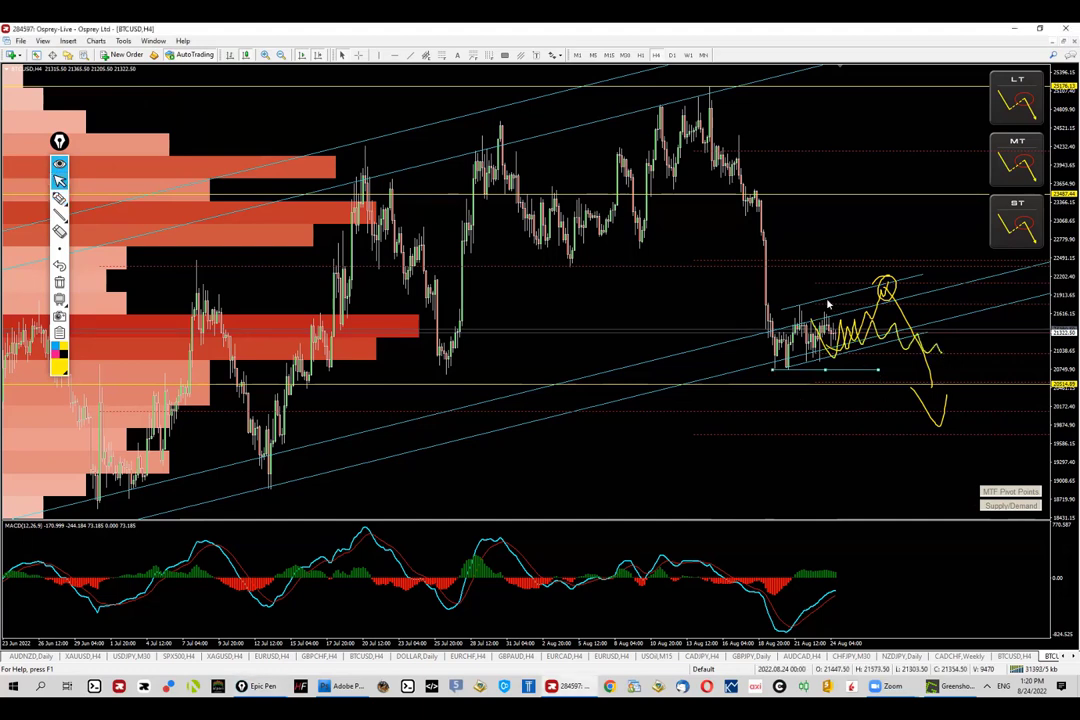
right_click(828, 302)
click(868, 361)
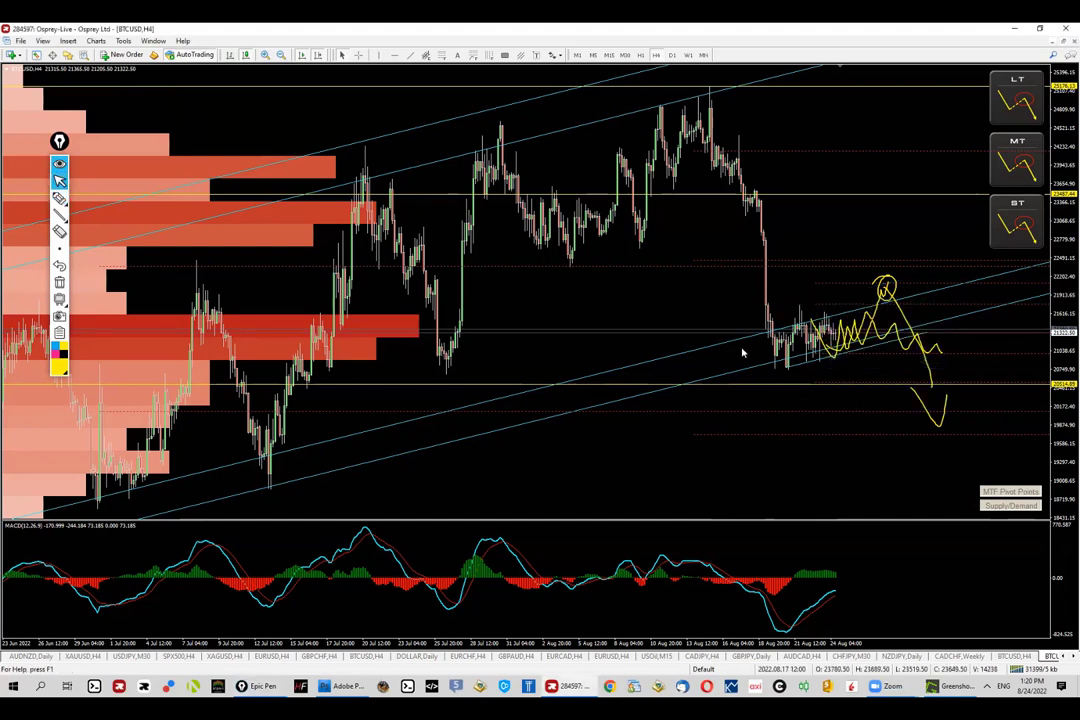
click(59, 282)
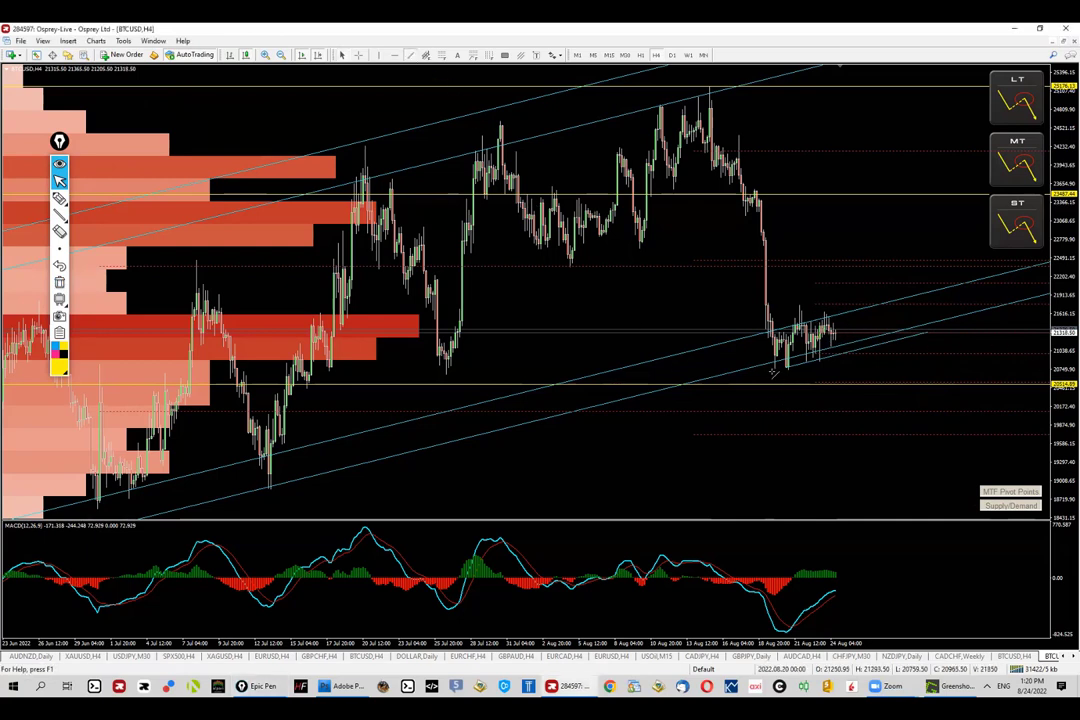
Draw horizontal trendlines at the consolidation's low and high, span its height with a vertical line, and project an equal line below support.
drag(770, 369, 918, 372)
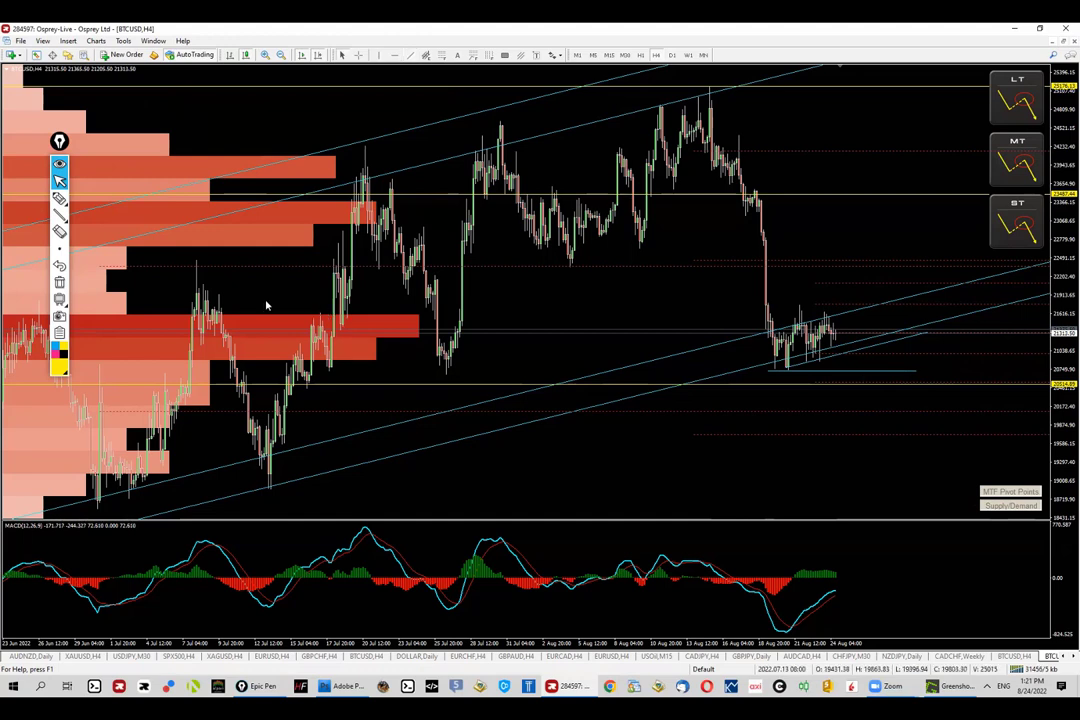
click(410, 55)
drag(861, 372, 858, 333)
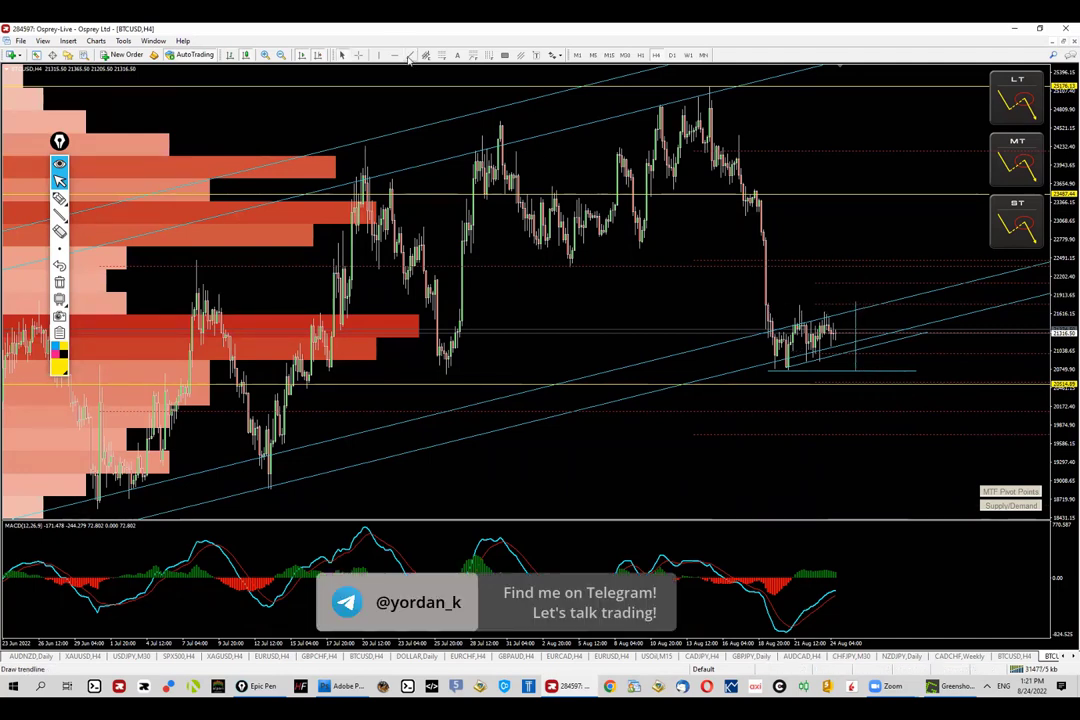
drag(790, 304, 861, 305)
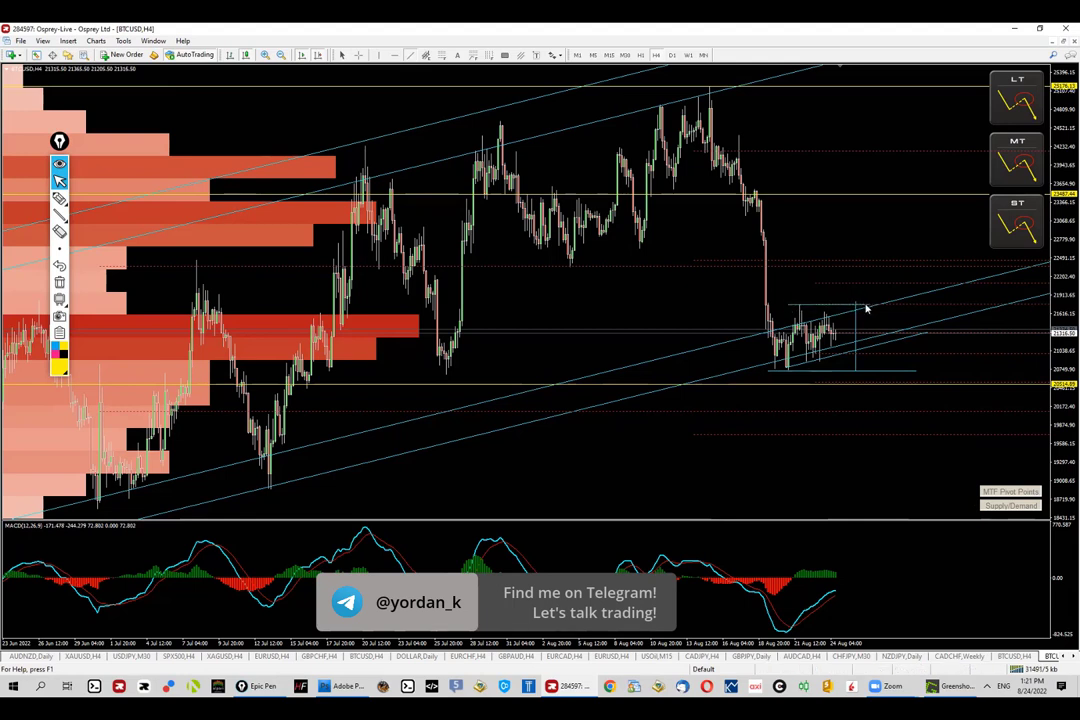
drag(856, 335, 867, 408)
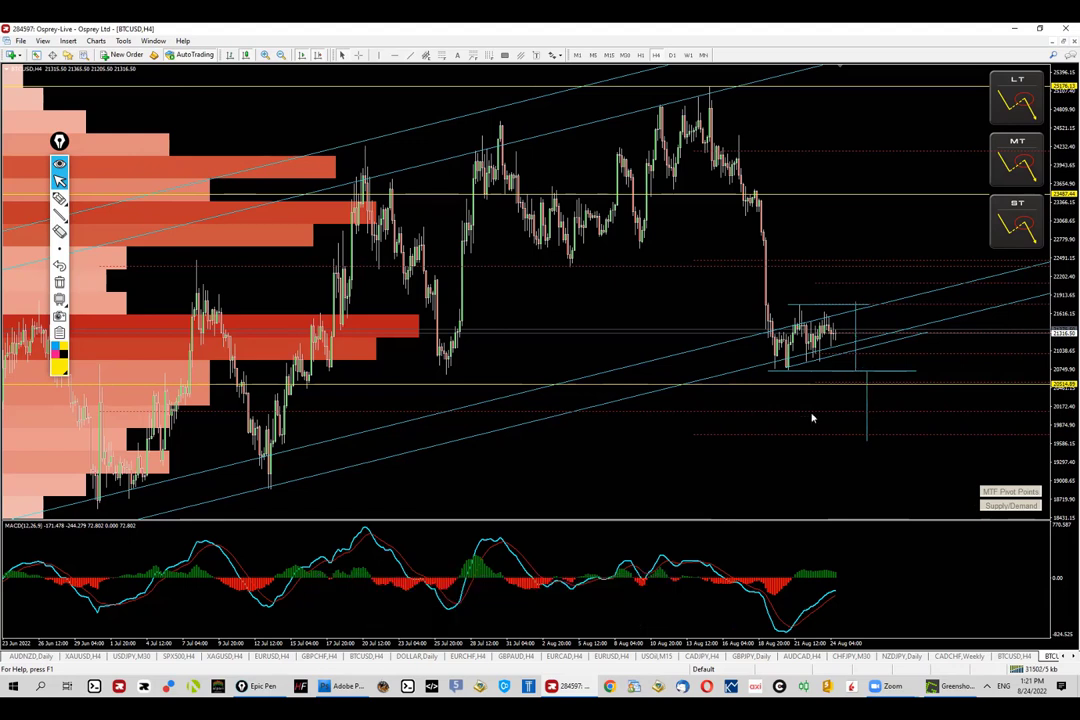
Circle the lower end of the projected vertical line in pen and add a check mark below the rising channel.
click(59, 197)
drag(872, 446, 871, 435)
drag(632, 399, 641, 398)
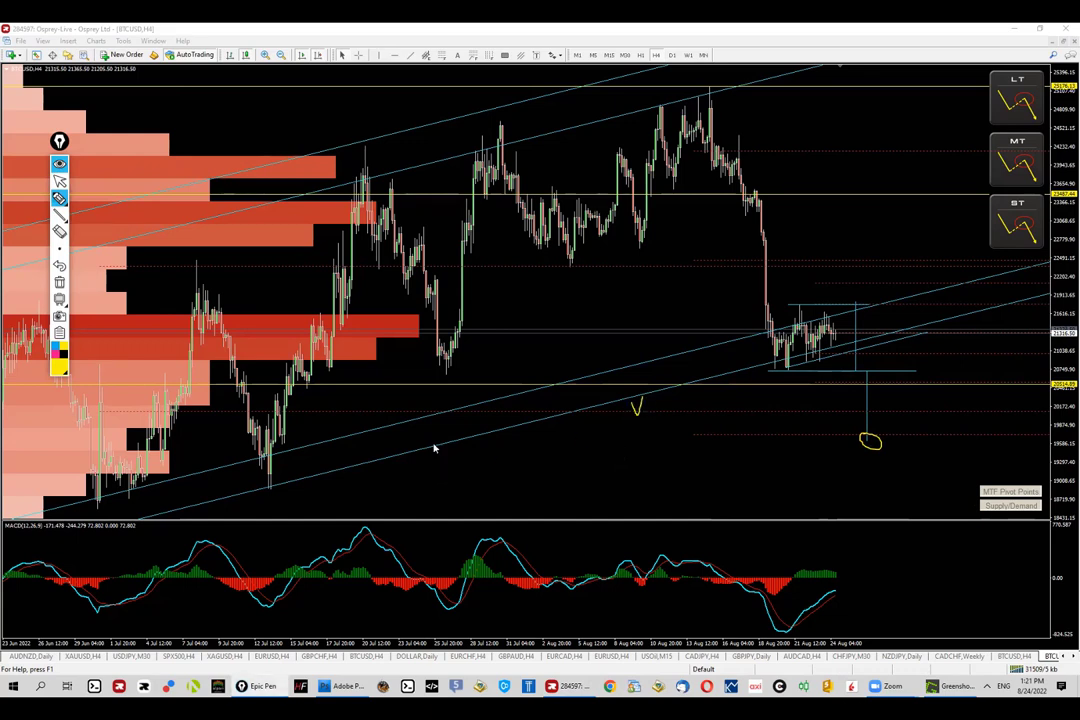
key(ctrl+shift+2)
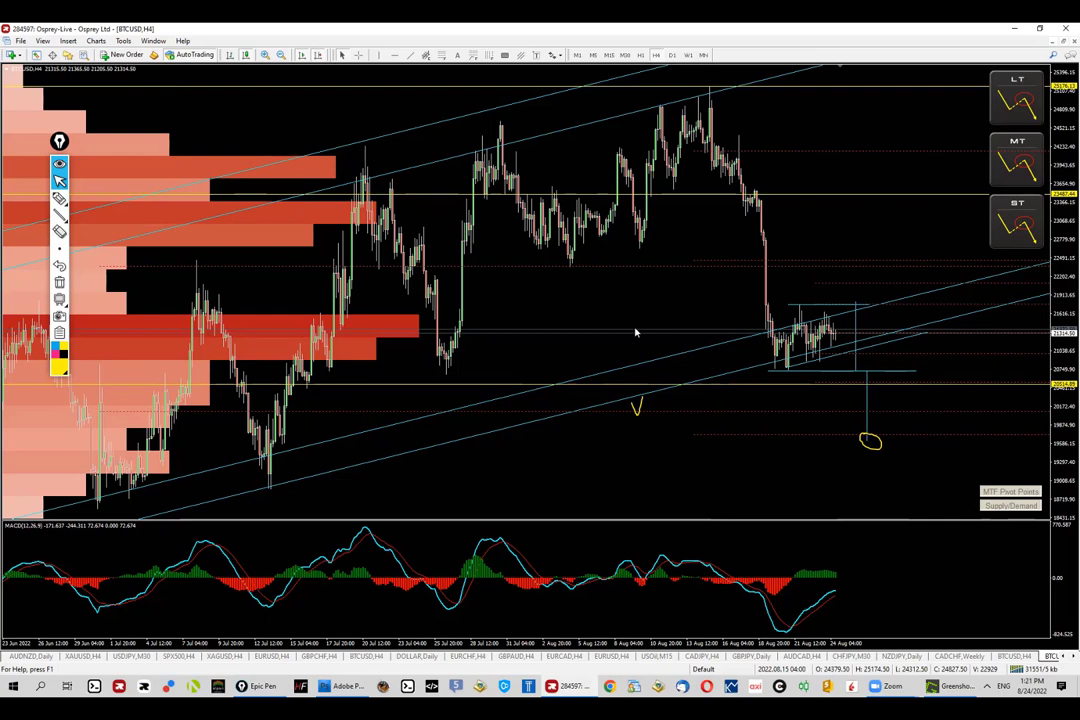
Return to the D1 timeframe and replace the 23487.44 and 20514.89 horizontal lines with one at the June low, about 17578.
click(672, 54)
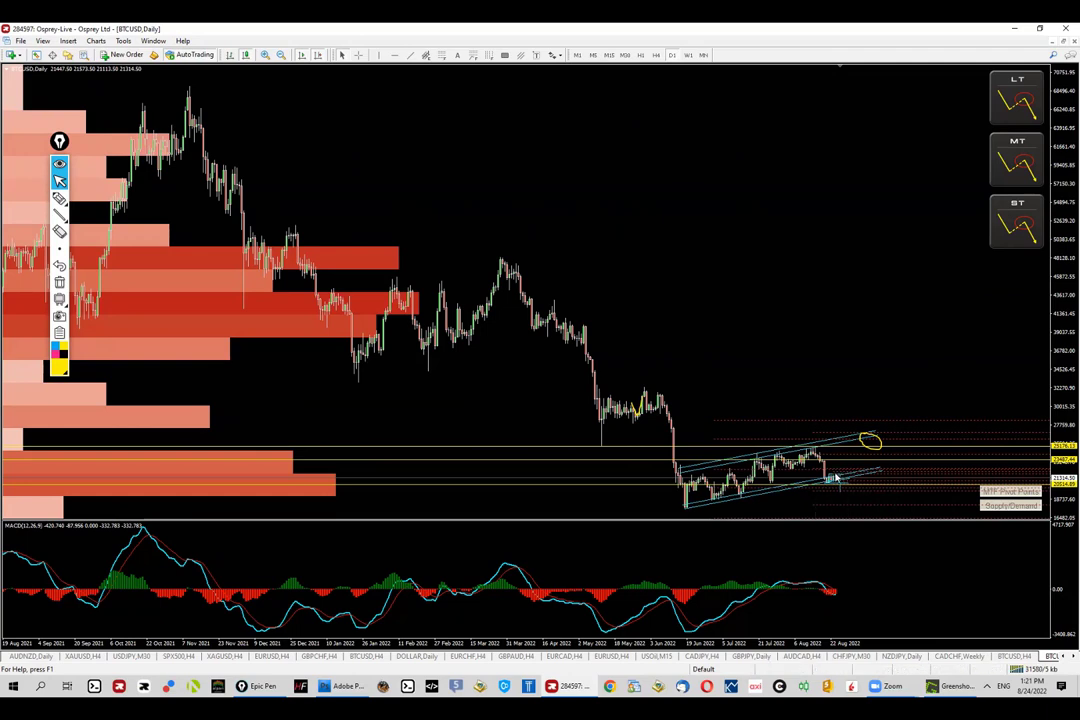
right_click(492, 487)
click(518, 513)
right_click(589, 461)
click(610, 498)
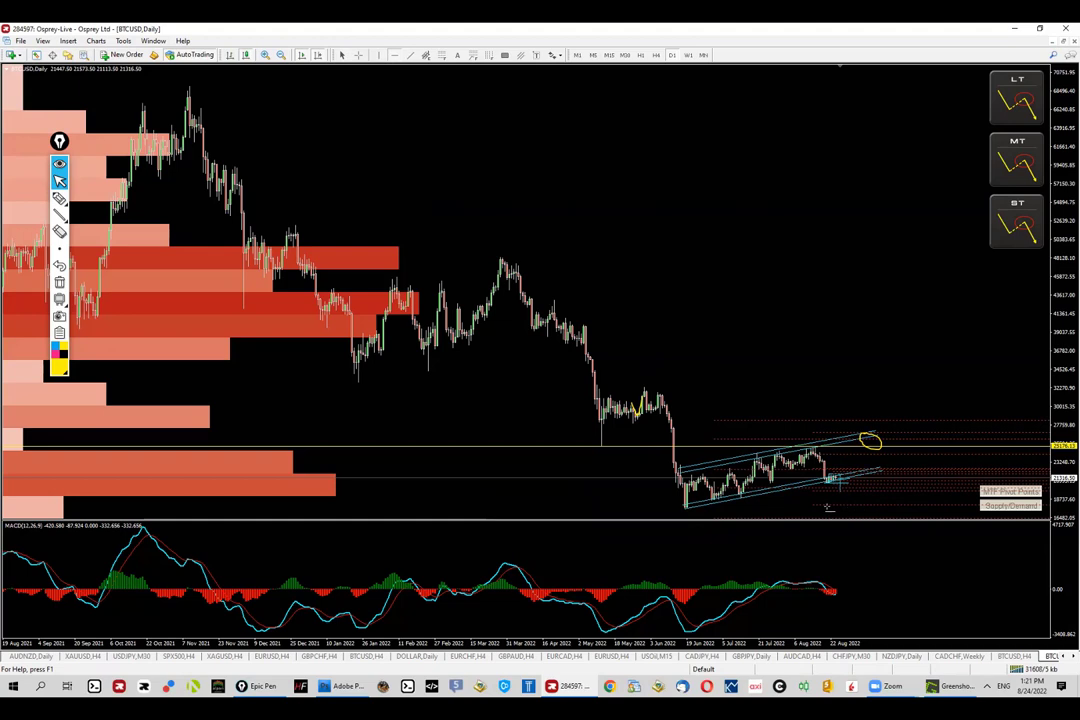
click(651, 508)
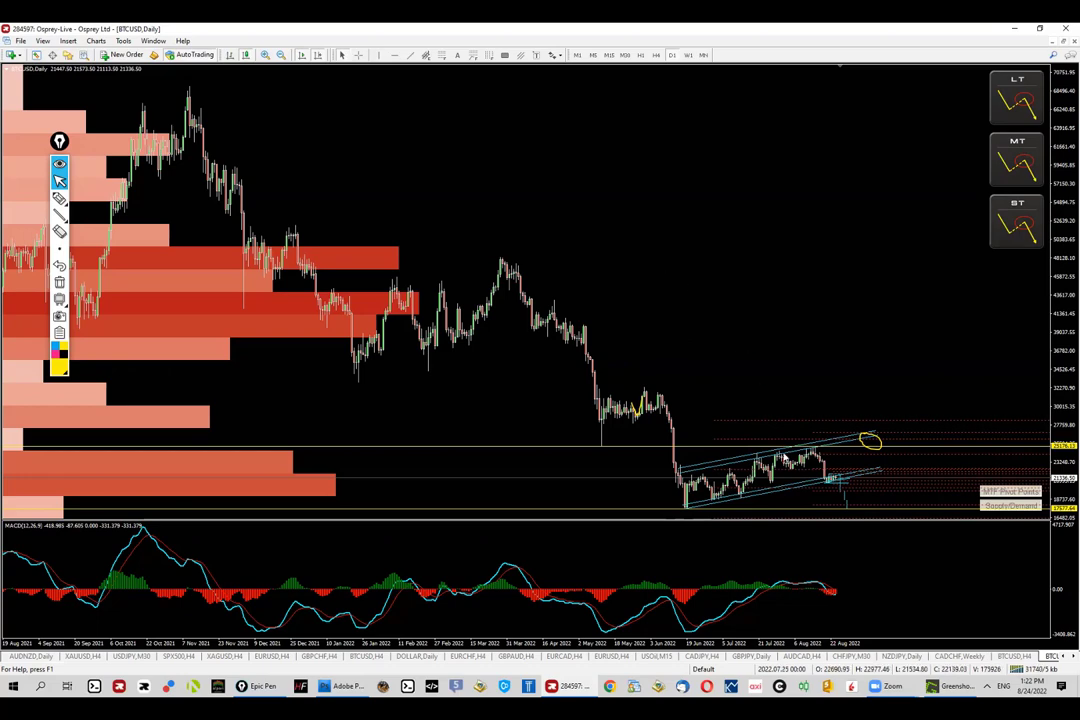
Enlarge the MACD pane, mark the August highs and nearby channel levels with straight annotation lines, and clear all ink.
drag(460, 520, 465, 427)
click(63, 215)
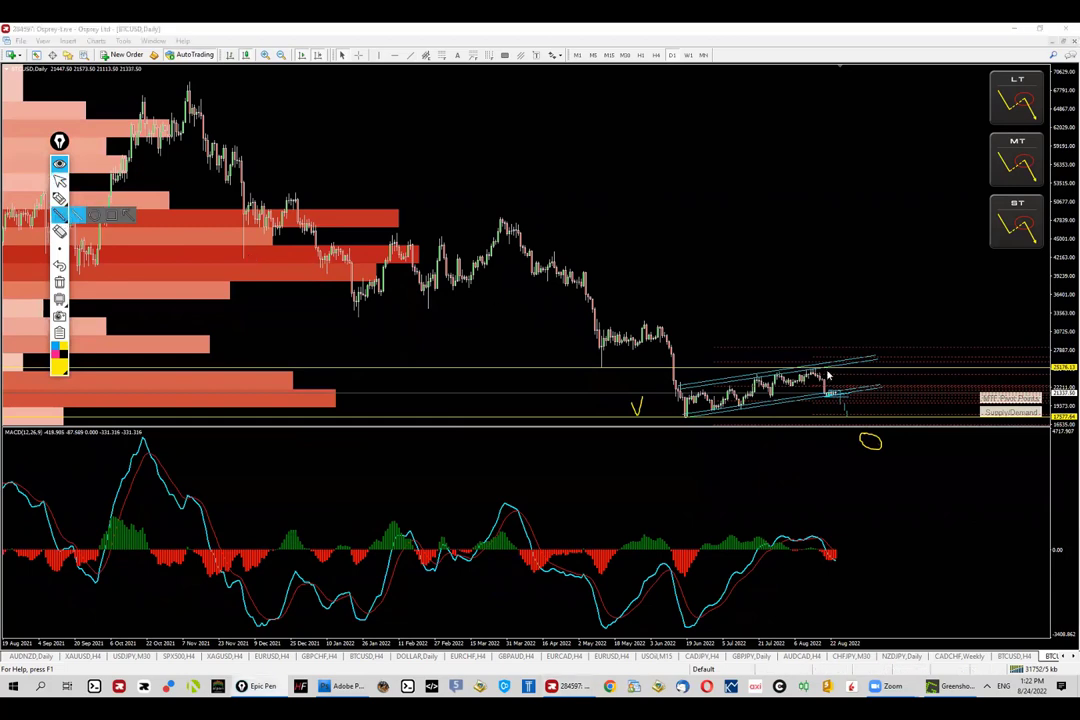
drag(778, 372, 820, 372)
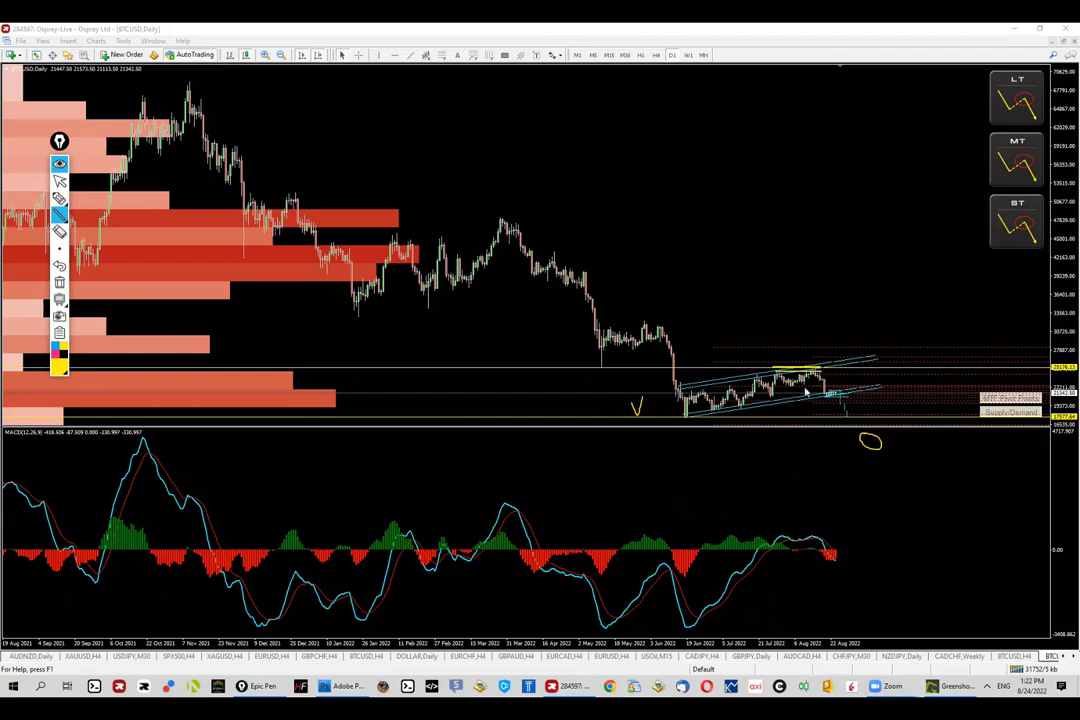
drag(811, 338, 818, 367)
drag(742, 386, 750, 386)
drag(862, 391, 862, 412)
click(59, 282)
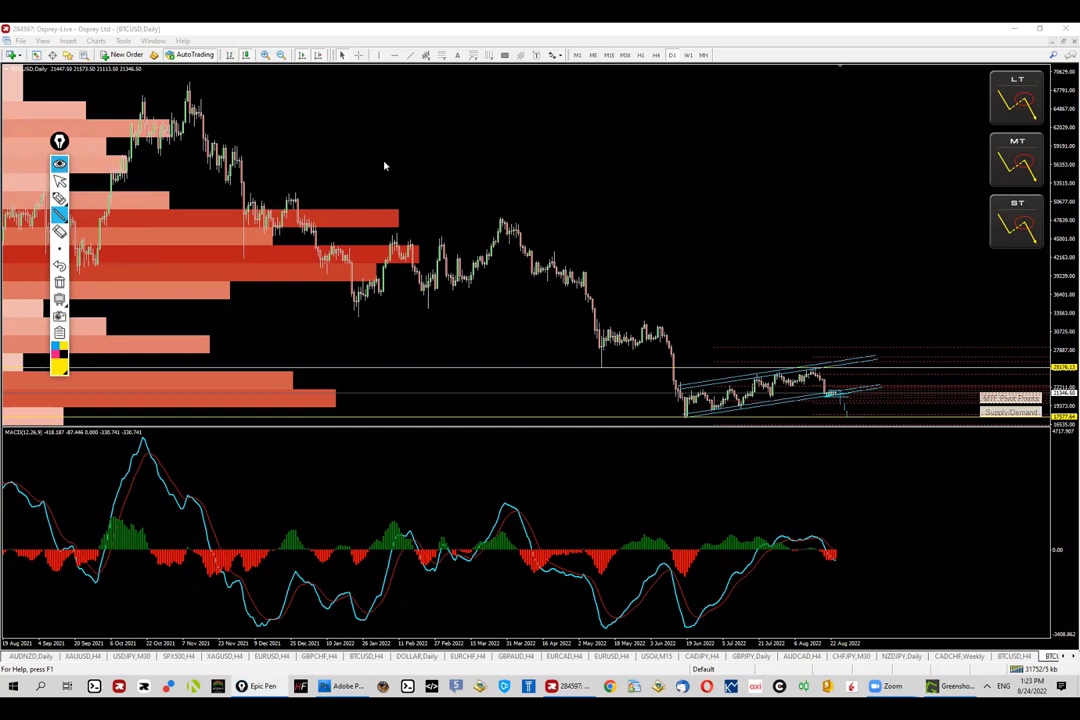